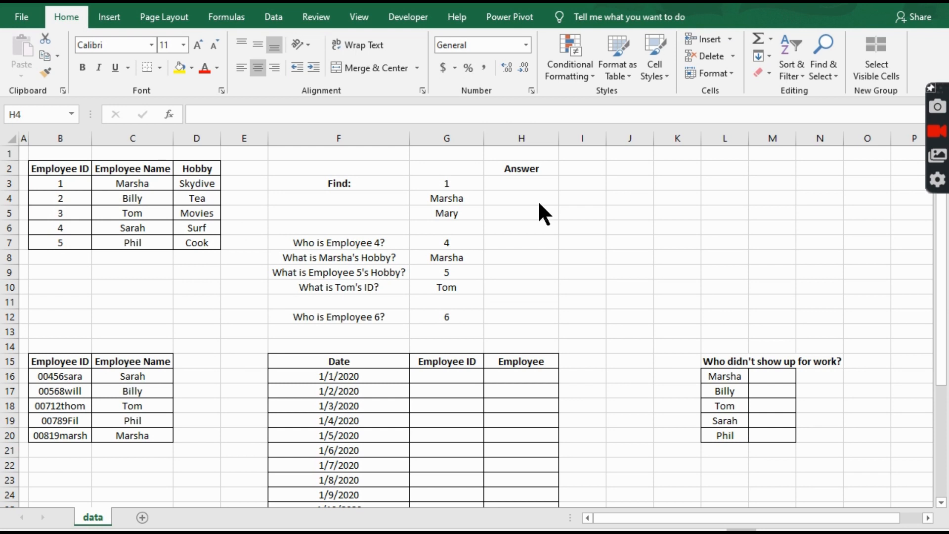
Enter =INDEX($B$3:$D$7,2,2) in H4 to return the value in the employee table's second row and second column
{"action": "left_click", "coordinate": [517, 199]}
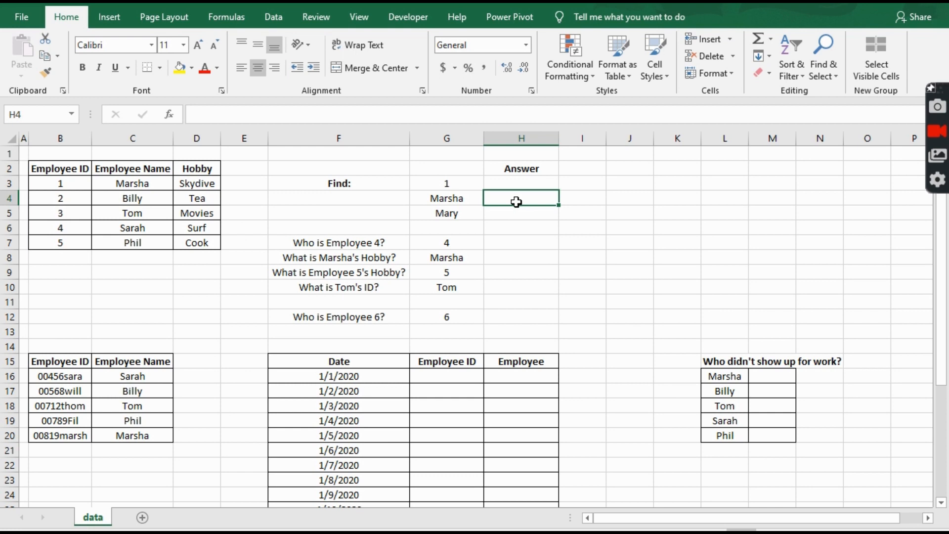
{"action": "type", "text": "=inde"}
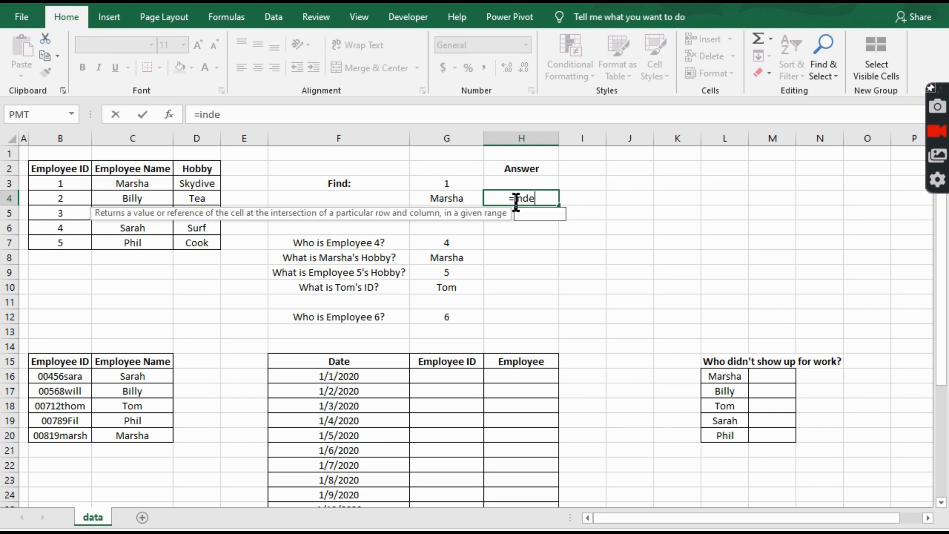
{"action": "key", "text": "Tab"}
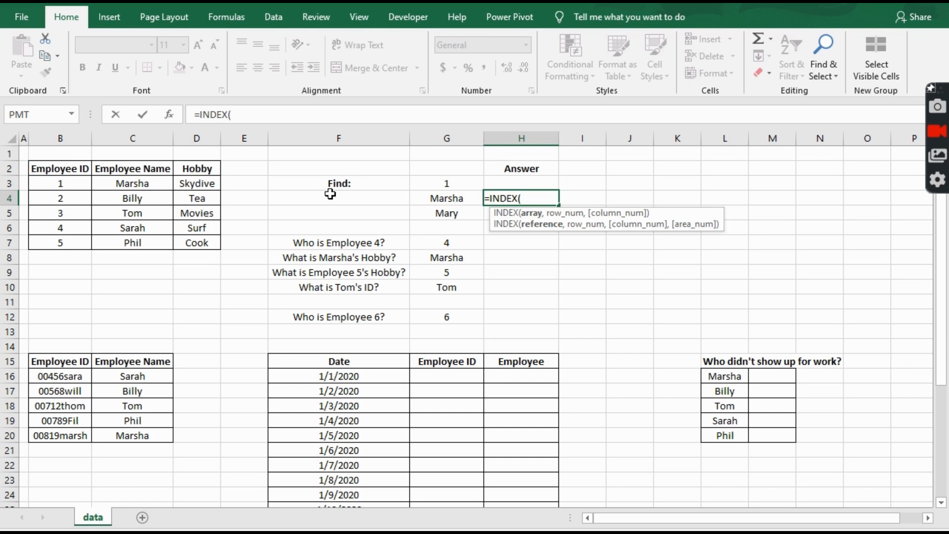
{"action": "left_click_drag", "start_coordinate": [61, 184], "coordinate": [191, 247]}
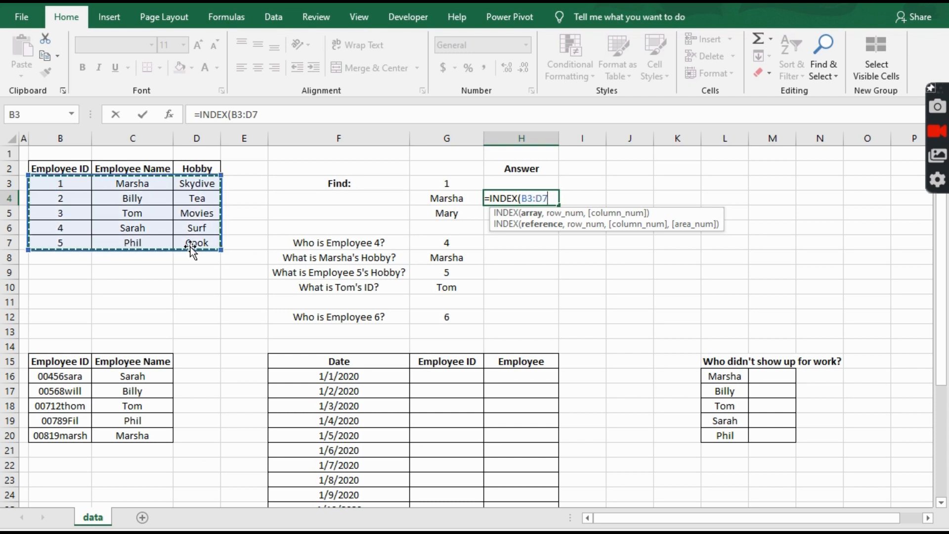
{"action": "key", "text": "F4"}
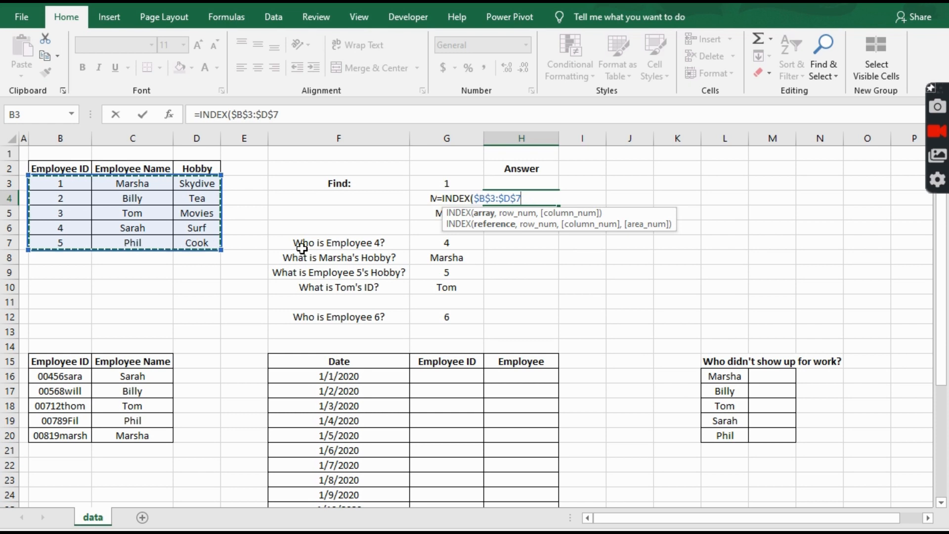
{"action": "type", "text": ","}
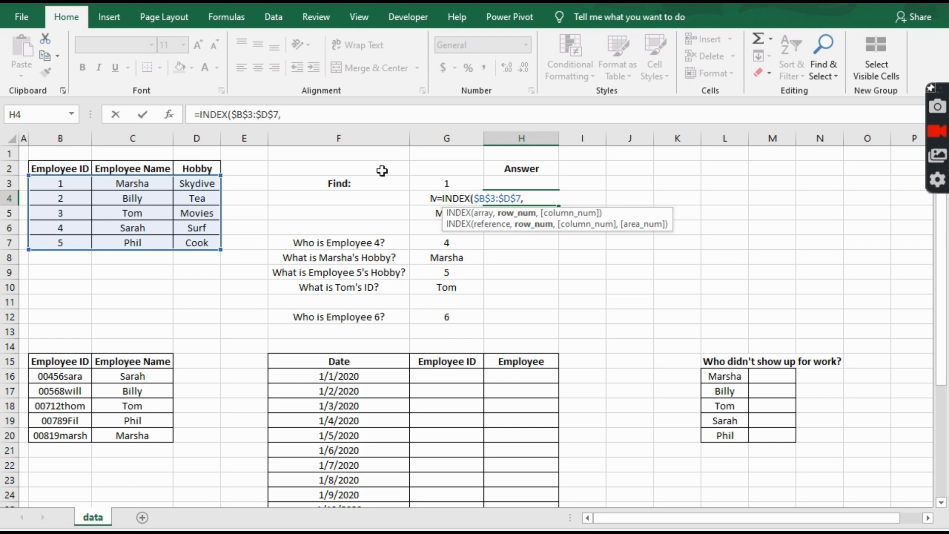
{"action": "type", "text": "2,"}
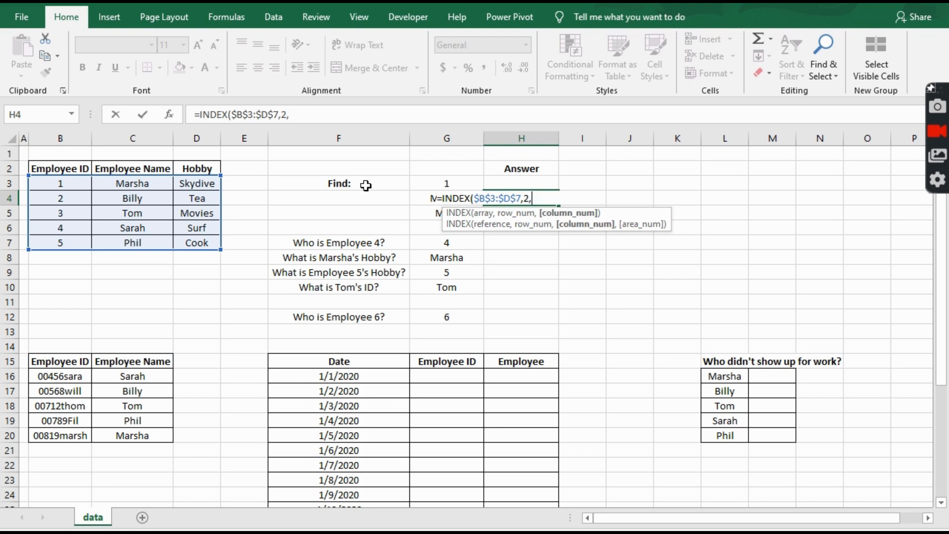
{"action": "type", "text": "2)"}
{"action": "key", "text": "Return"}
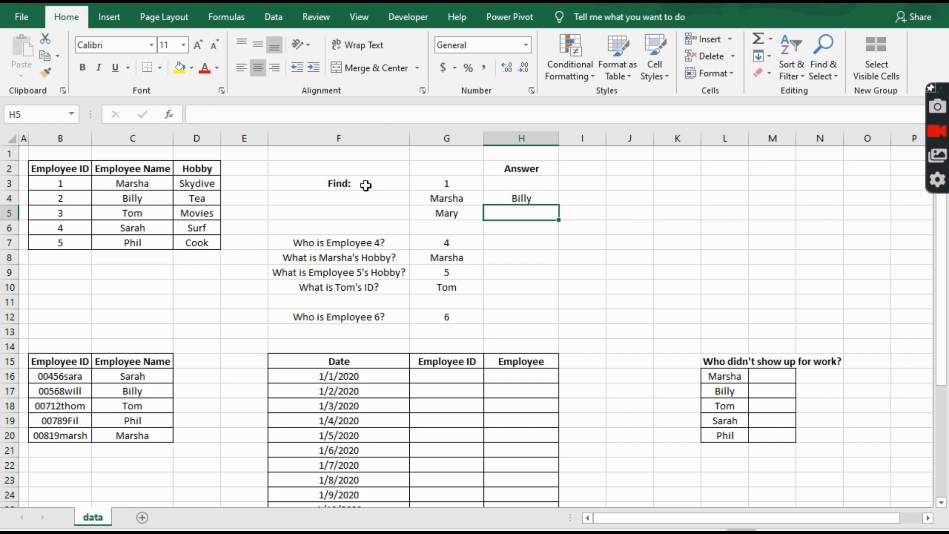
Examine the INDEX formula in H4 and compare it with where row 4 and column C cross in the employee table
{"action": "left_click", "coordinate": [517, 202]}
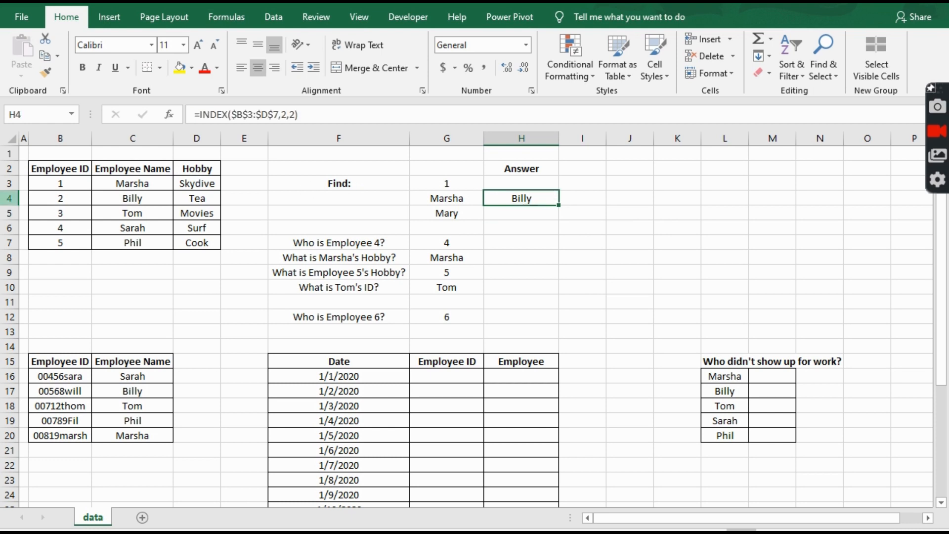
{"action": "left_click", "coordinate": [10, 198]}
{"action": "left_click", "coordinate": [137, 132]}
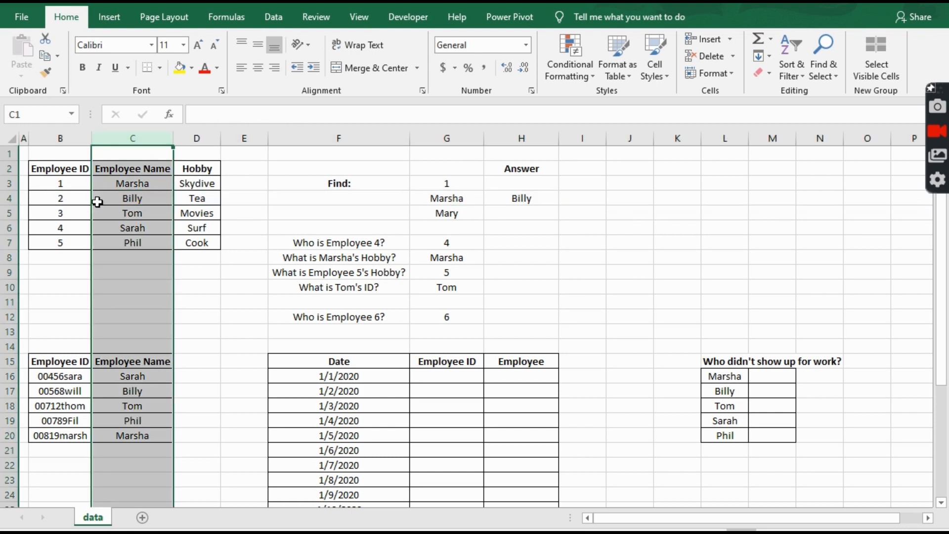
{"action": "left_click", "coordinate": [9, 198]}
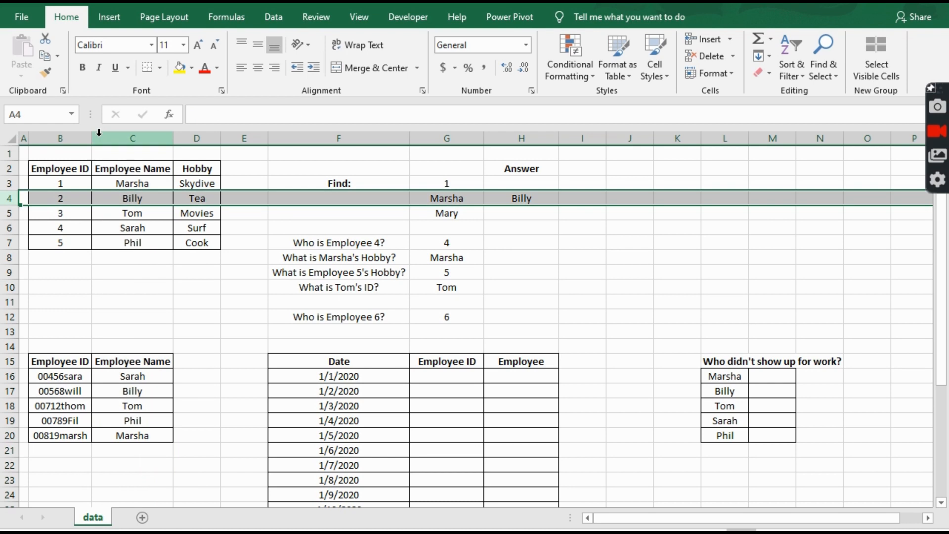
{"action": "left_click", "coordinate": [127, 137]}
{"action": "left_click", "coordinate": [9, 198]}
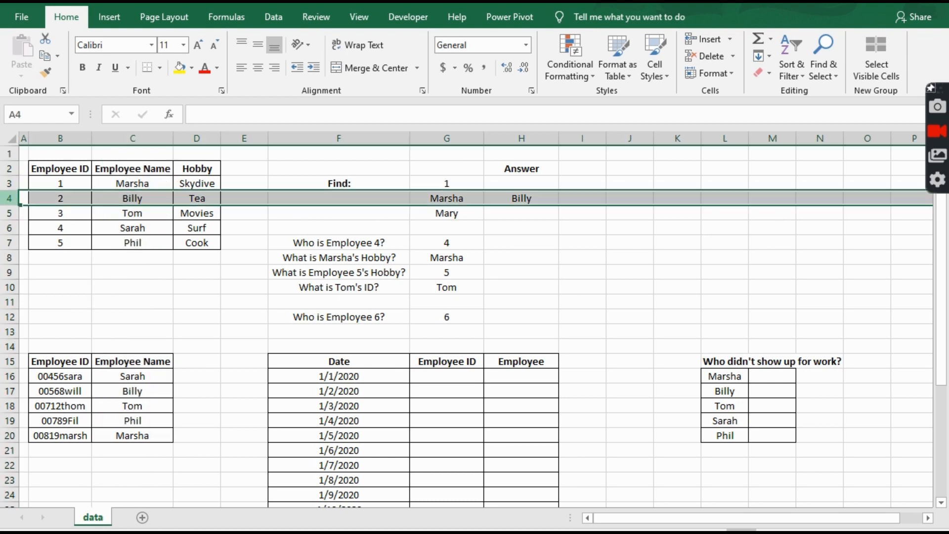
{"action": "left_click", "coordinate": [548, 198]}
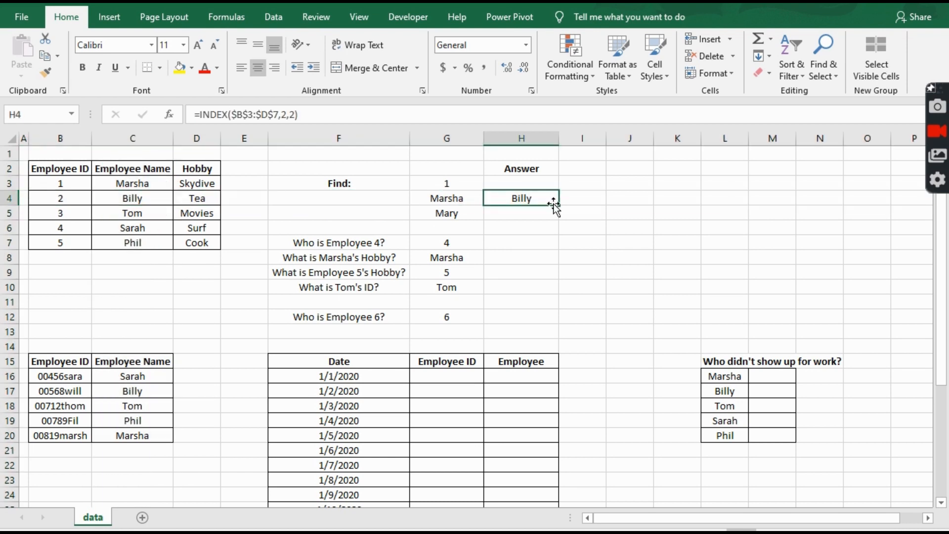
Begin a MATCH formula in I4 with G4 as the lookup value and C3:C7 as the lookup array
{"action": "left_click", "coordinate": [596, 202]}
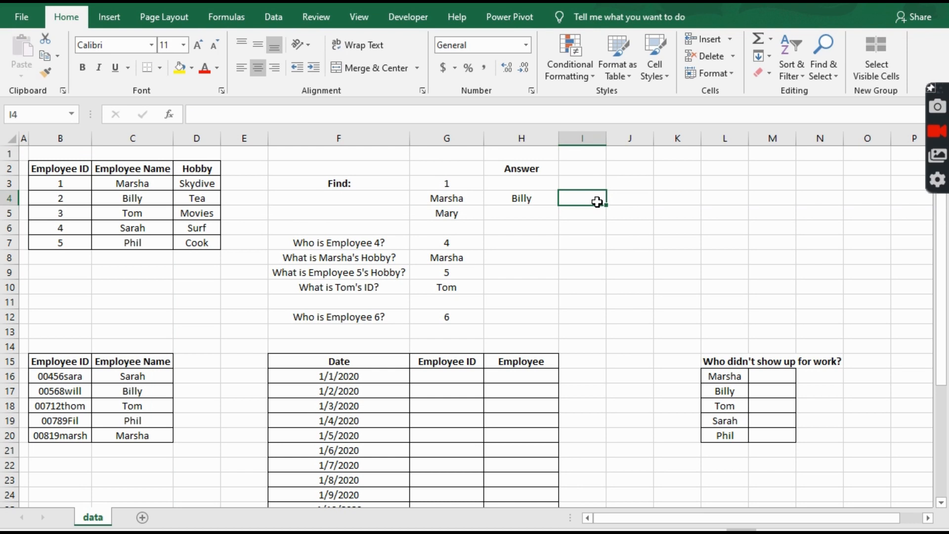
{"action": "type", "text": "=ma"}
{"action": "key", "text": "Tab"}
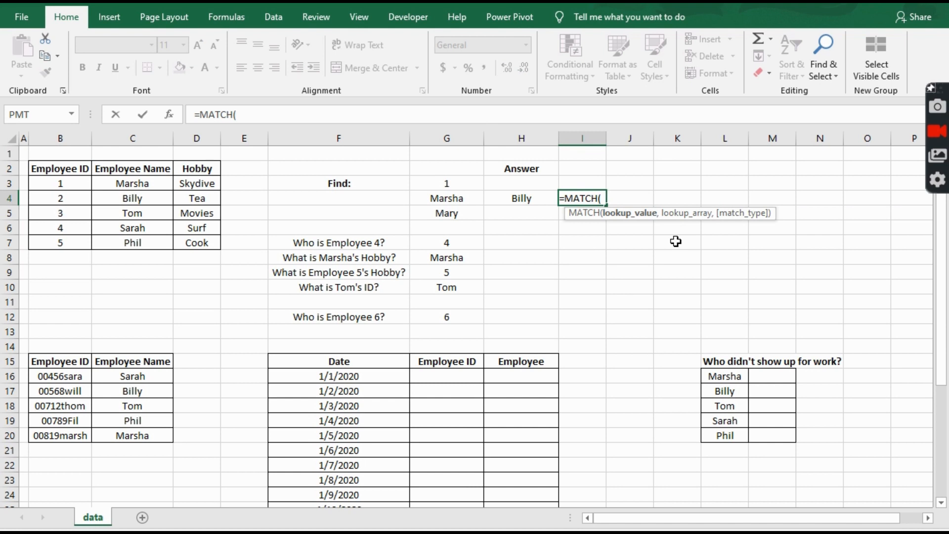
{"action": "left_click", "coordinate": [468, 199]}
{"action": "type", "text": ","}
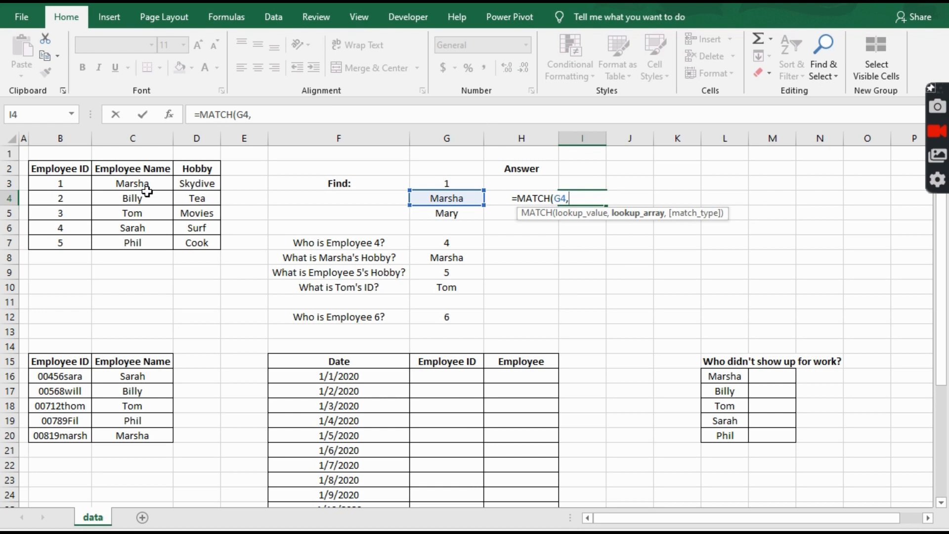
{"action": "left_click_drag", "start_coordinate": [150, 184], "coordinate": [149, 239]}
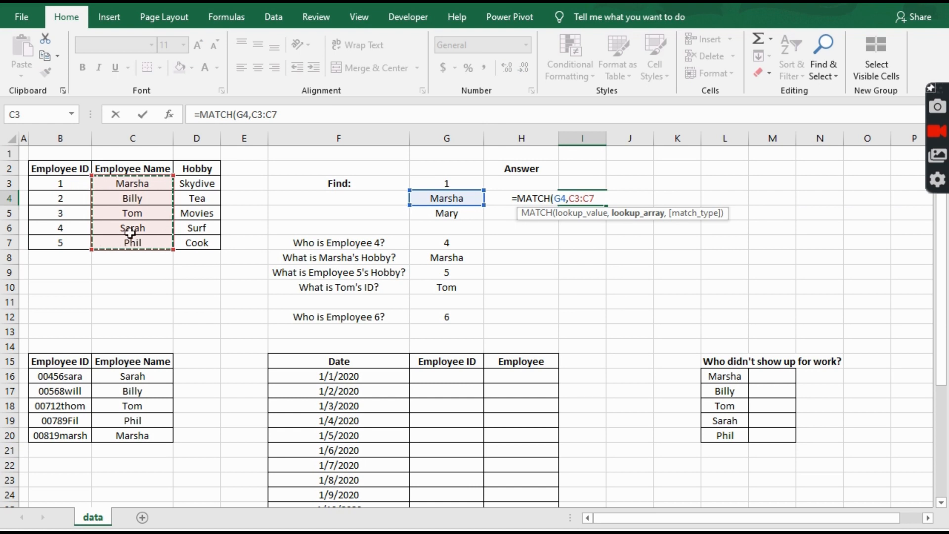
Try B3:D7 and B3:D3 as the MATCH lookup array, and return it to the employee name range C3:C7
{"action": "left_click_drag", "start_coordinate": [53, 184], "coordinate": [198, 242]}
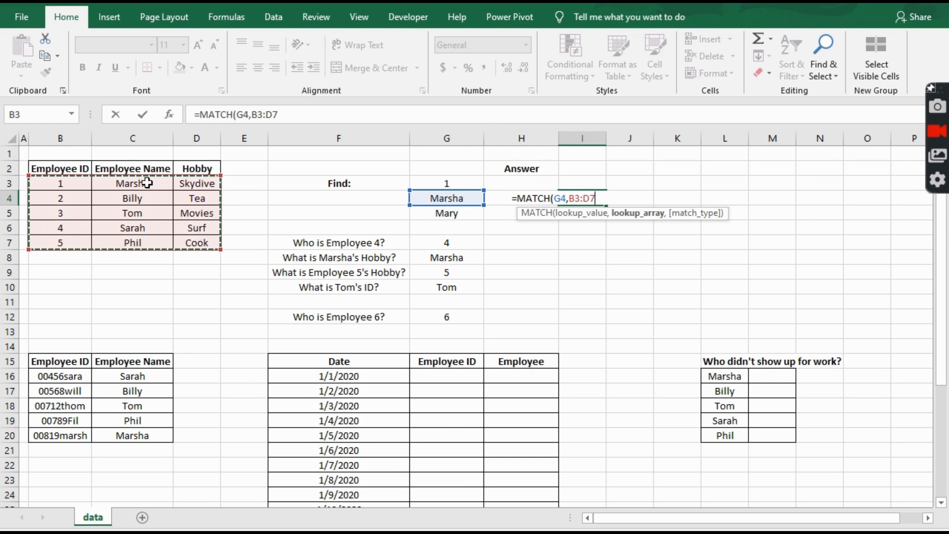
{"action": "left_click_drag", "start_coordinate": [139, 184], "coordinate": [131, 242]}
{"action": "left_click_drag", "start_coordinate": [61, 186], "coordinate": [213, 185]}
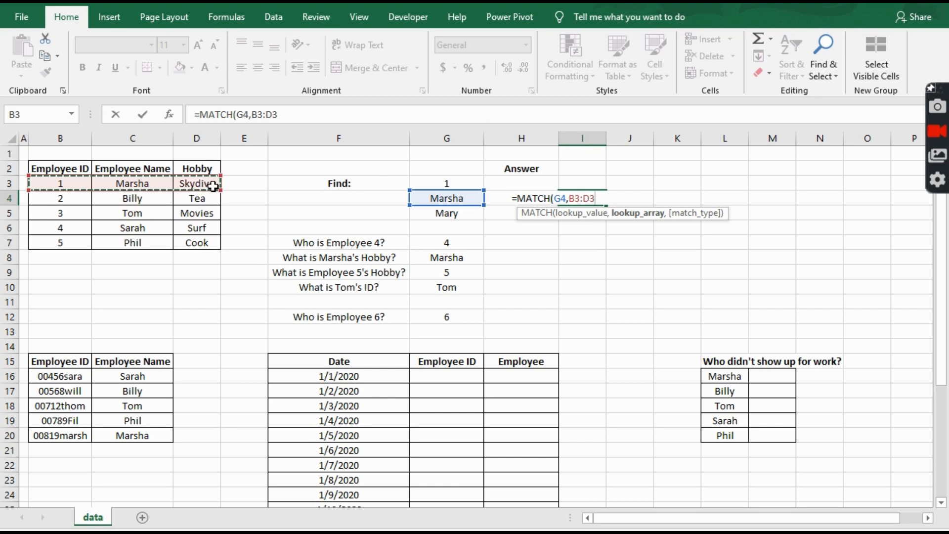
{"action": "left_click_drag", "start_coordinate": [78, 185], "coordinate": [191, 244]}
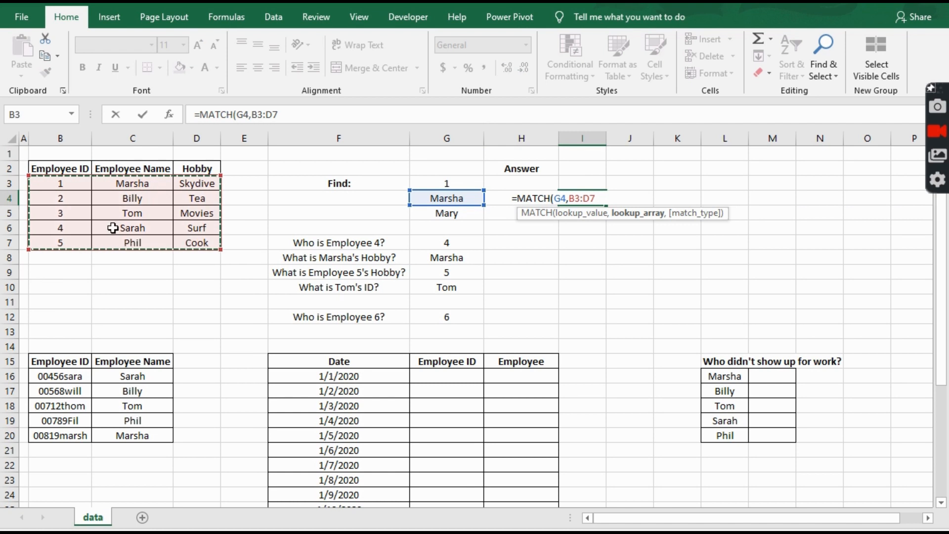
{"action": "left_click_drag", "start_coordinate": [46, 183], "coordinate": [159, 236]}
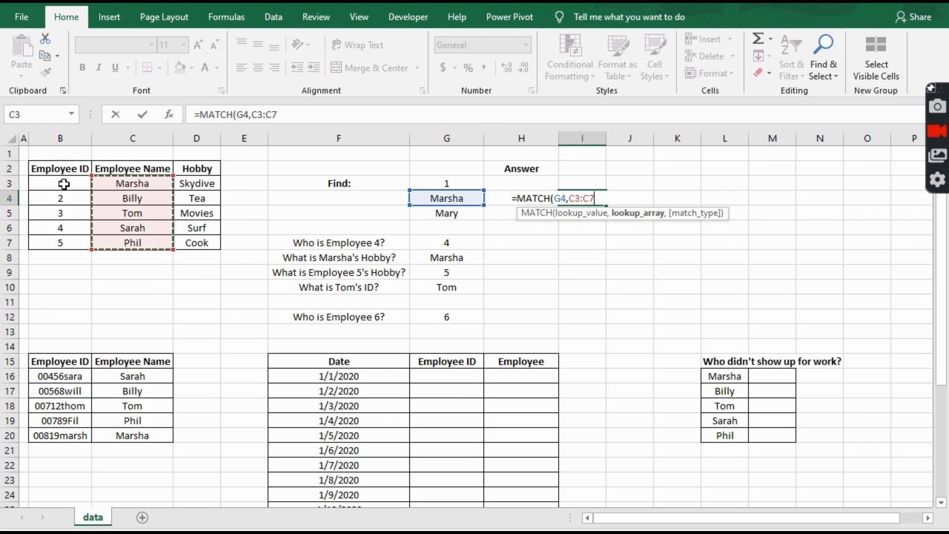
{"action": "left_click_drag", "start_coordinate": [64, 181], "coordinate": [146, 235]}
Complete the formula in I4 with an exact match type so it reads =MATCH(G4,C3:C7,0)
{"action": "type", "text": ","}
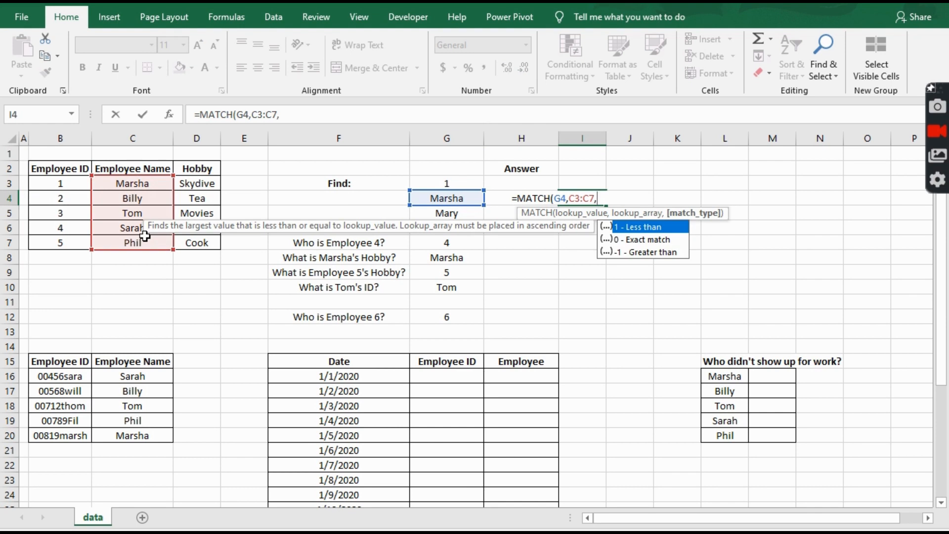
{"action": "type", "text": "0)"}
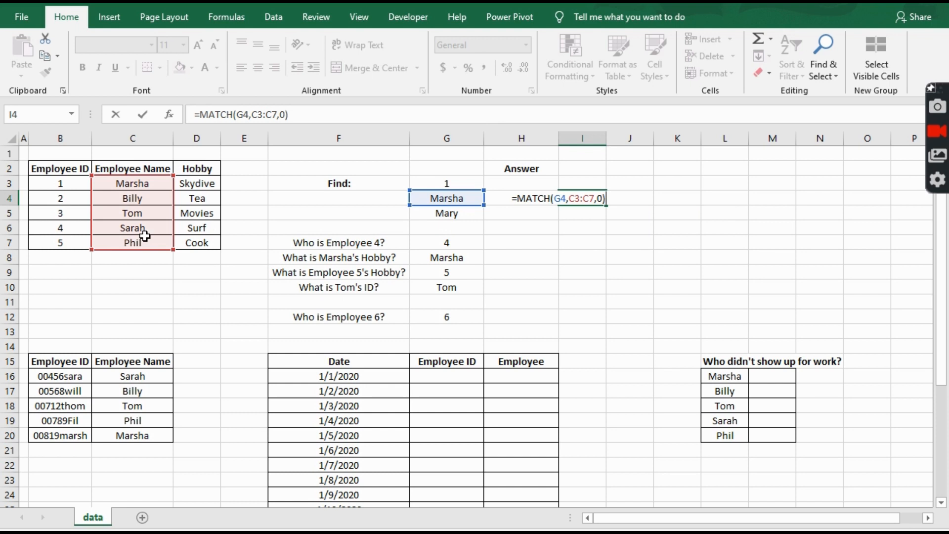
{"action": "key", "text": "Return"}
{"action": "left_click", "coordinate": [562, 202]}
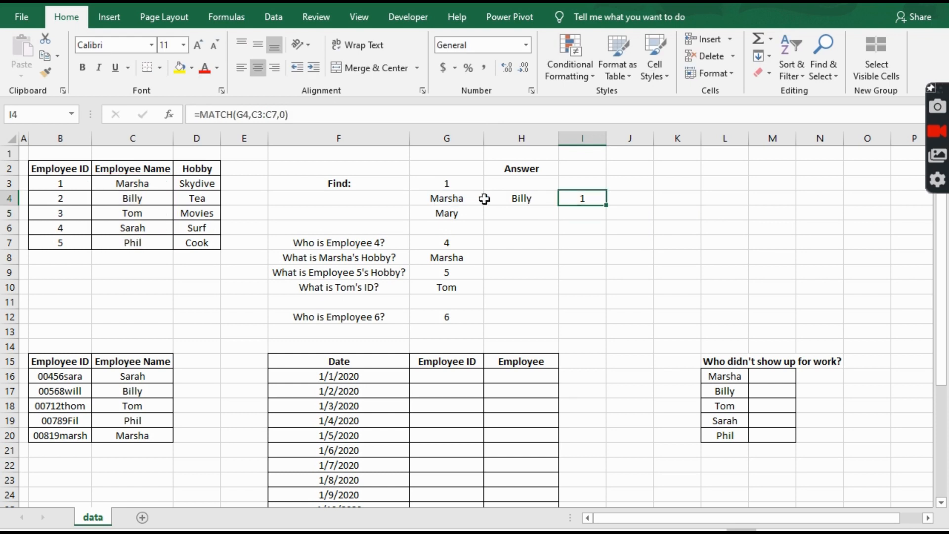
Change the lookup array of the MATCH formula in I4 to the table's first data row, B3:D3
{"action": "left_click", "coordinate": [338, 114]}
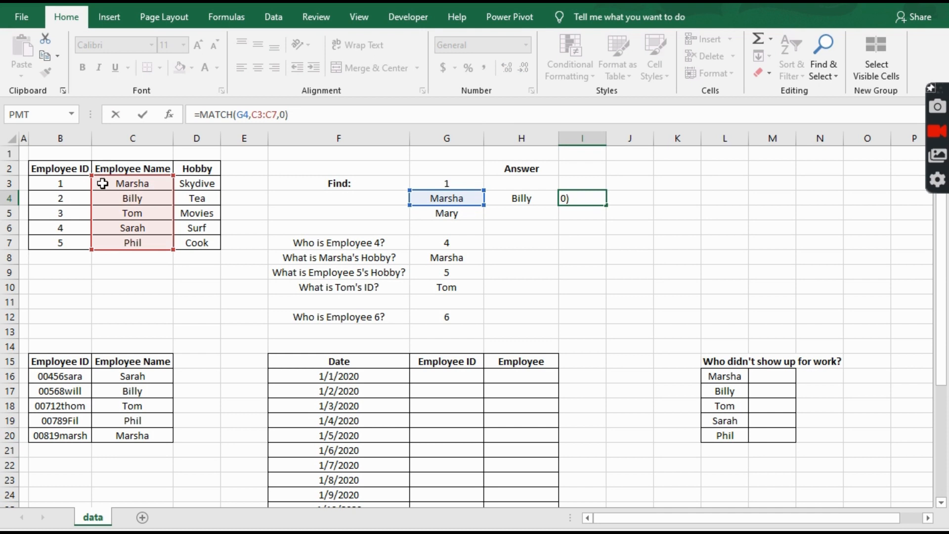
{"action": "key", "text": "Return"}
{"action": "left_click", "coordinate": [596, 197]}
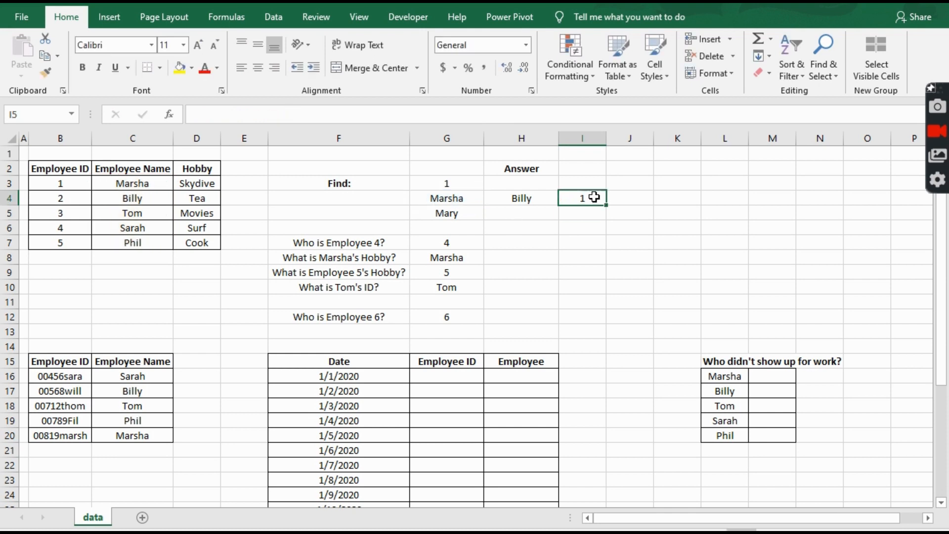
{"action": "left_click", "coordinate": [267, 114]}
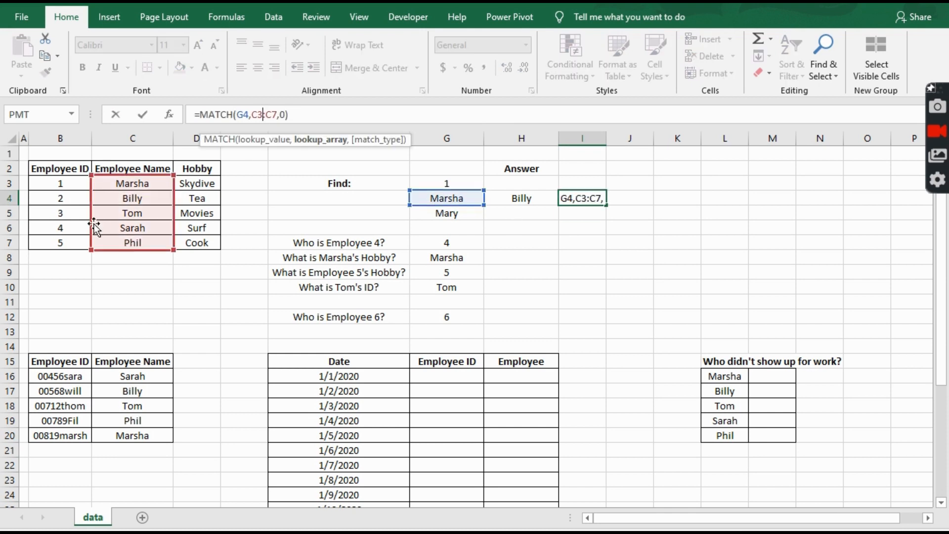
{"action": "left_click_drag", "start_coordinate": [91, 249], "coordinate": [214, 184]}
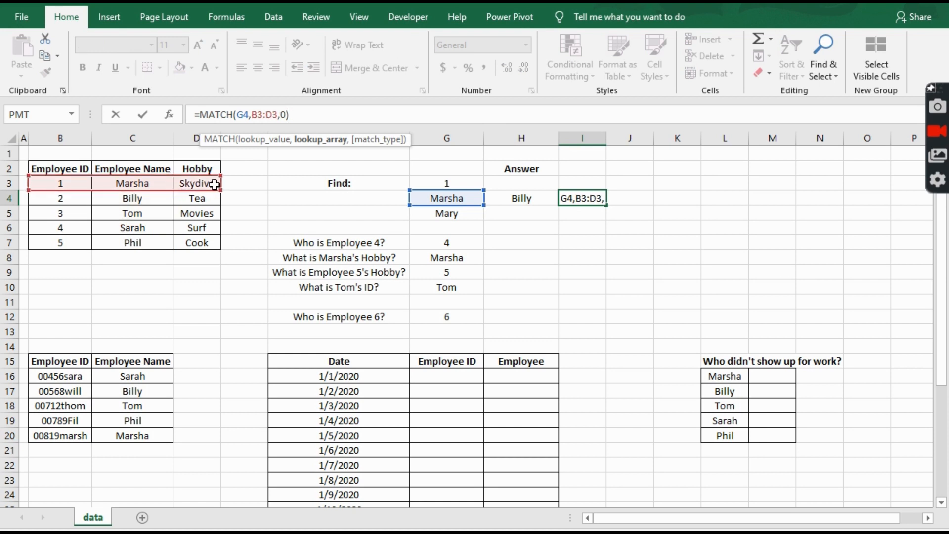
{"action": "key", "text": "Return"}
{"action": "left_click", "coordinate": [583, 196]}
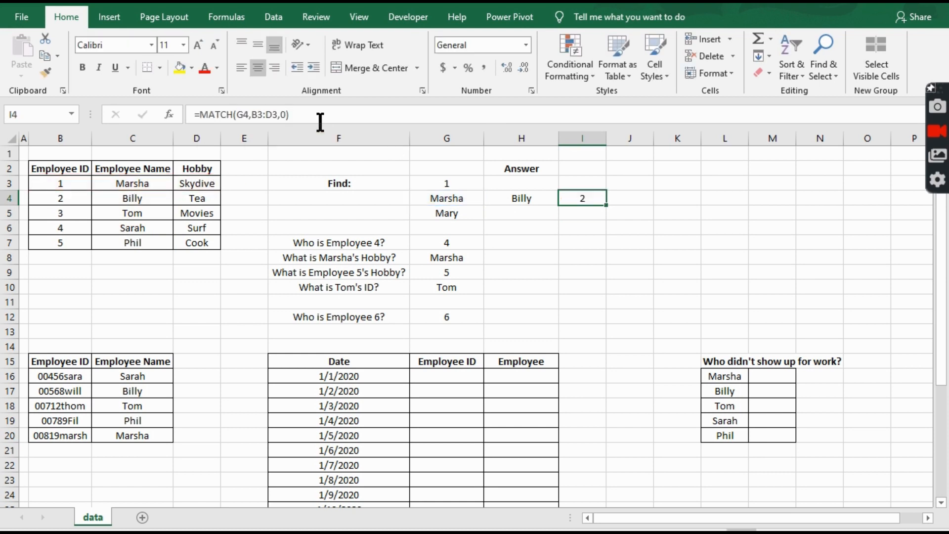
Shrink the lookup array of the MATCH formula in I4 to C3:D3
{"action": "left_click", "coordinate": [318, 115]}
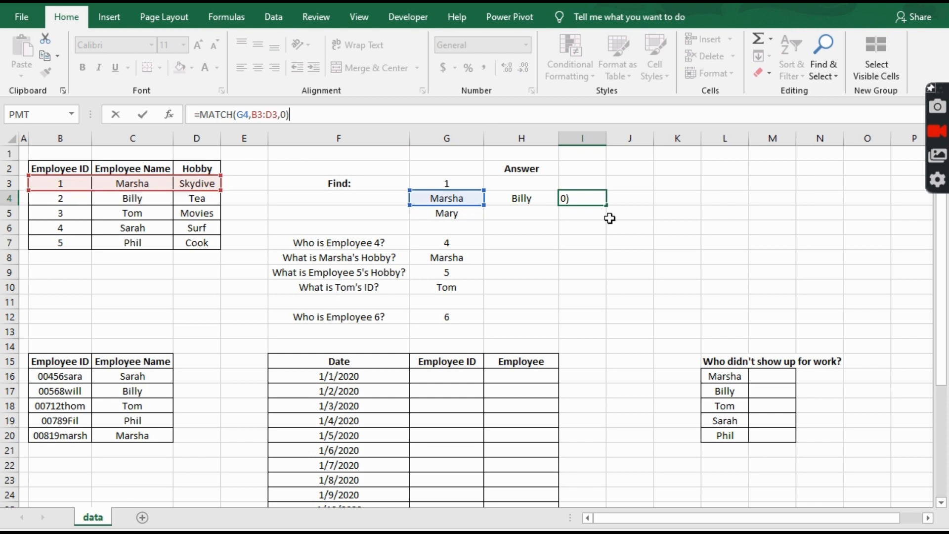
{"action": "key", "text": "Return"}
{"action": "left_click", "coordinate": [589, 204]}
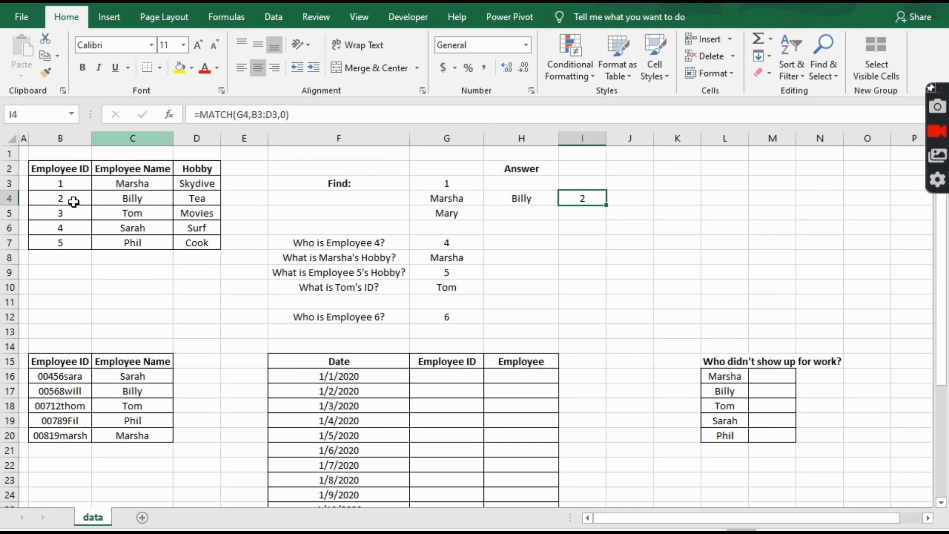
{"action": "left_click", "coordinate": [322, 115]}
{"action": "left_click_drag", "start_coordinate": [73, 191], "coordinate": [95, 193]}
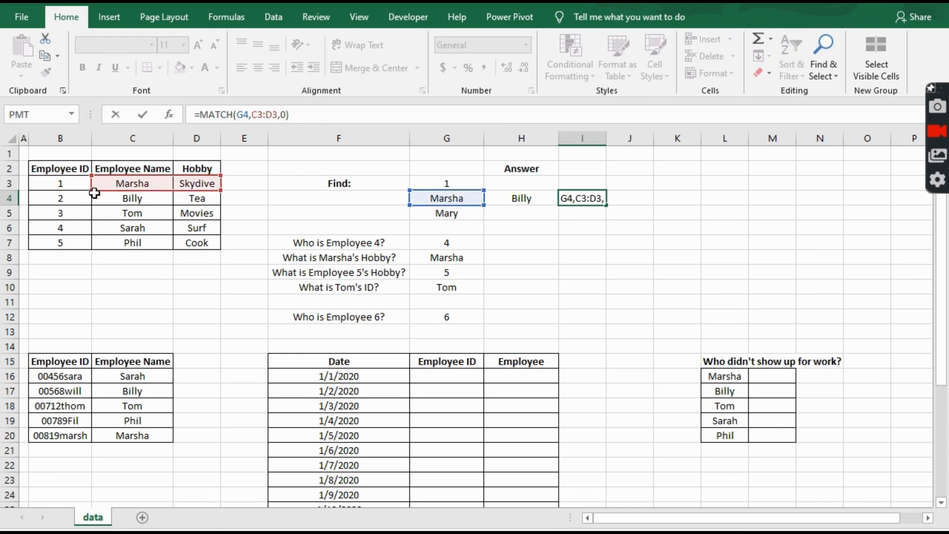
{"action": "key", "text": "Return"}
{"action": "left_click", "coordinate": [593, 198]}
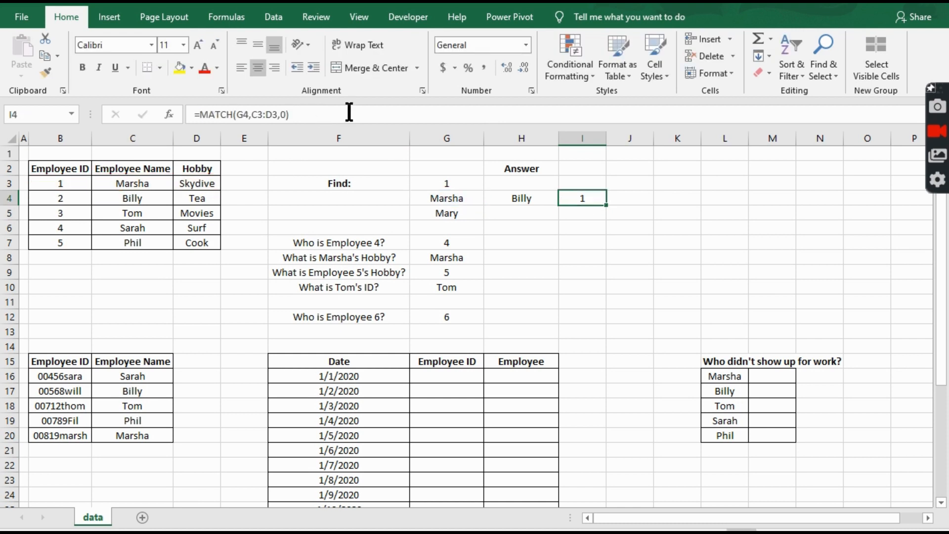
Extend the lookup array of the MATCH formula in I4 to include the Employee ID cell, making it B3:D3
{"action": "left_click", "coordinate": [349, 114]}
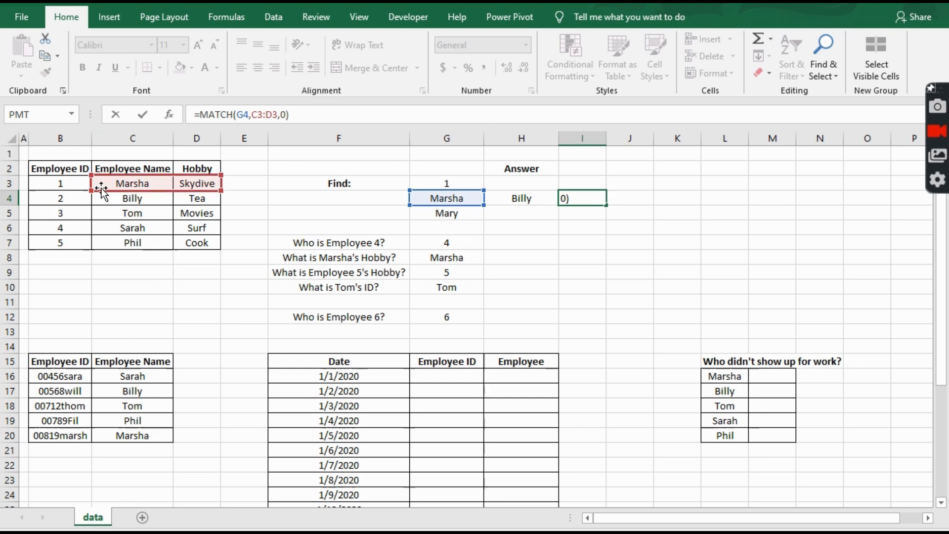
{"action": "left_click_drag", "start_coordinate": [80, 191], "coordinate": [40, 191]}
{"action": "key", "text": "Return"}
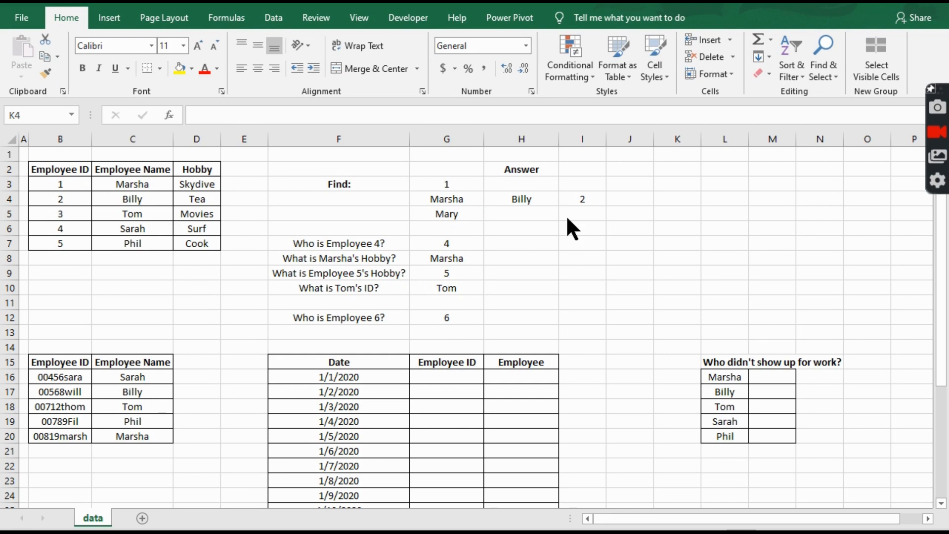
Clear the contents of the two trial formula cells H4:I4
{"action": "left_click", "coordinate": [542, 197]}
{"action": "left_click_drag", "start_coordinate": [543, 197], "coordinate": [579, 198]}
{"action": "key", "text": "Delete"}
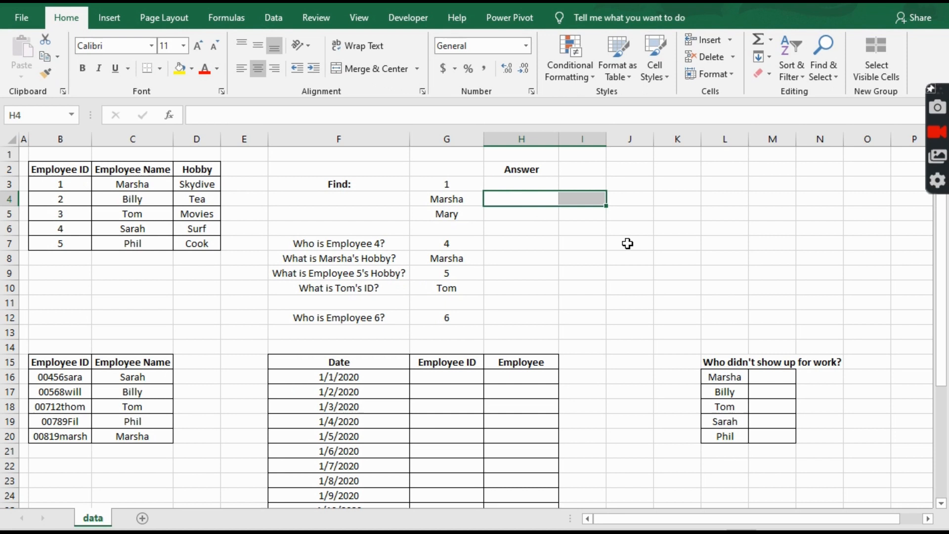
Start an INDEX formula in H4 with the whole employee table as absolute array $B$3:$D$7
{"action": "left_click", "coordinate": [460, 199]}
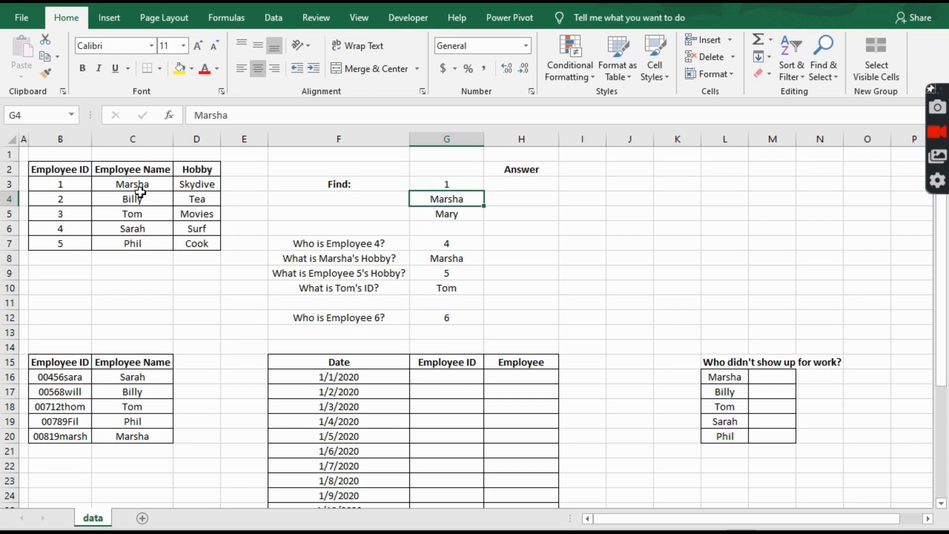
{"action": "left_click", "coordinate": [160, 187]}
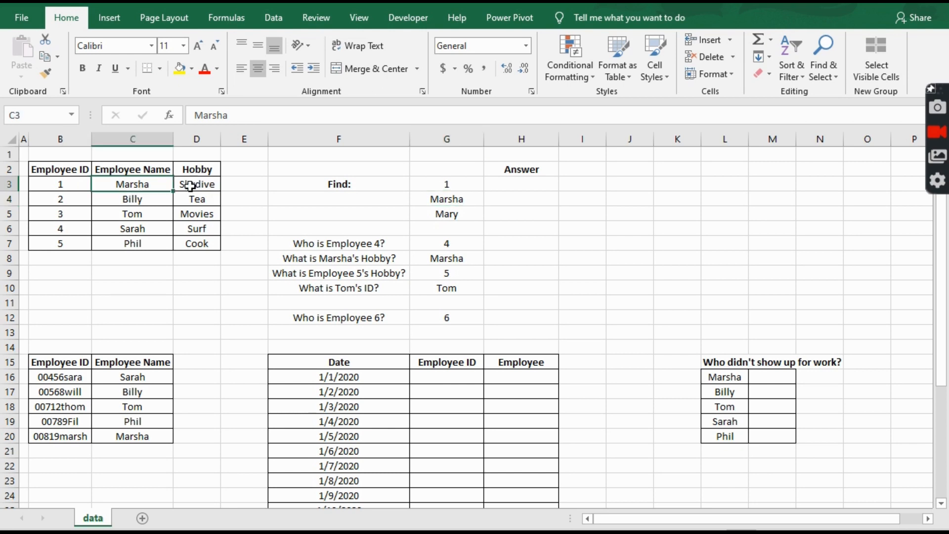
{"action": "left_click", "coordinate": [187, 185]}
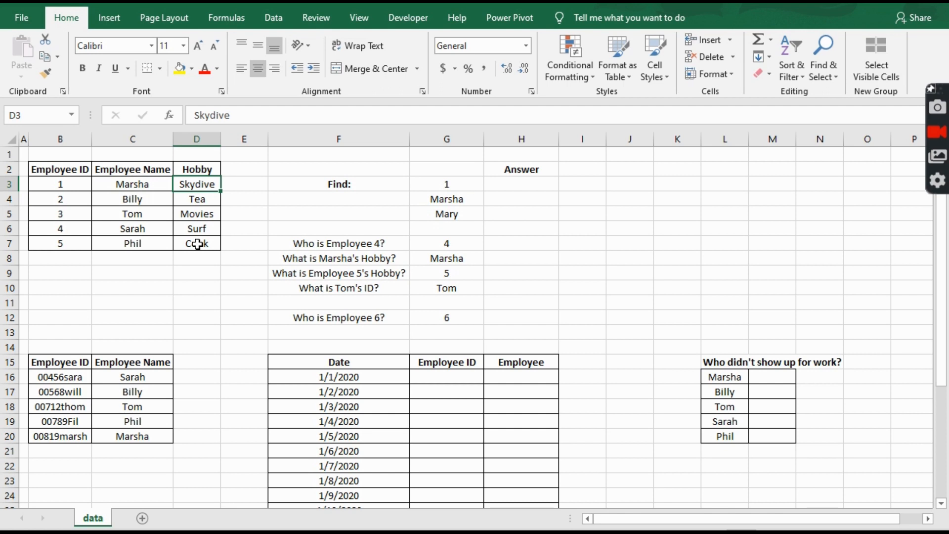
{"action": "left_click", "coordinate": [522, 199]}
{"action": "type", "text": "="}
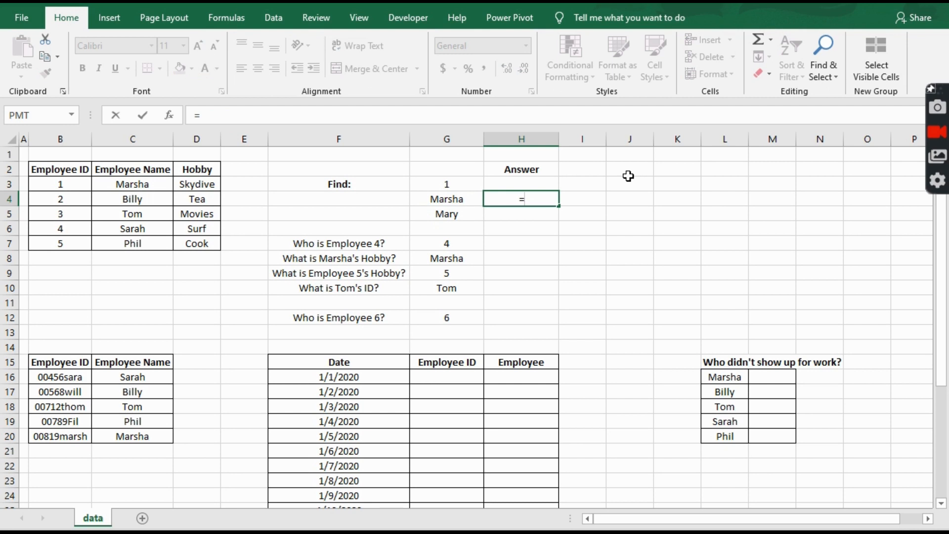
{"action": "type", "text": "index"}
{"action": "key", "text": "Tab"}
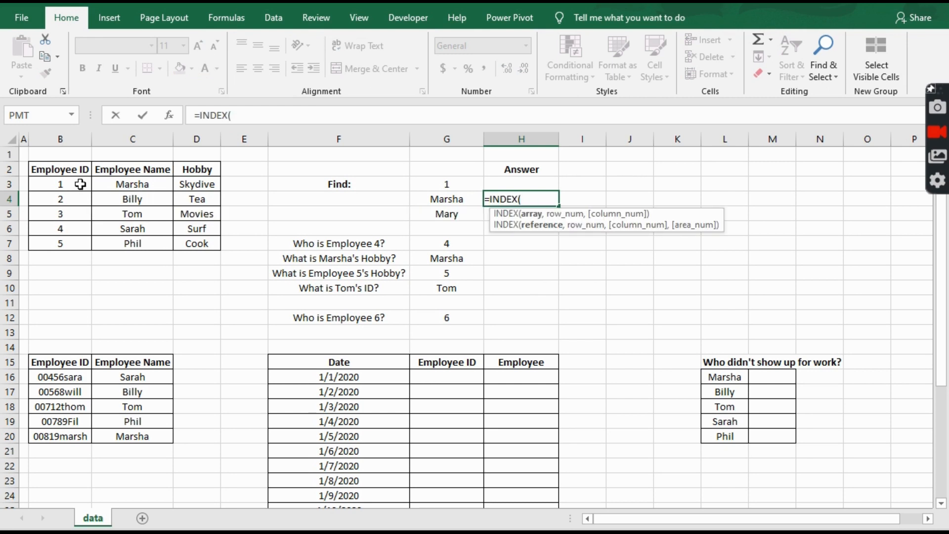
{"action": "left_click_drag", "start_coordinate": [78, 184], "coordinate": [190, 239]}
{"action": "key", "text": "F4"}
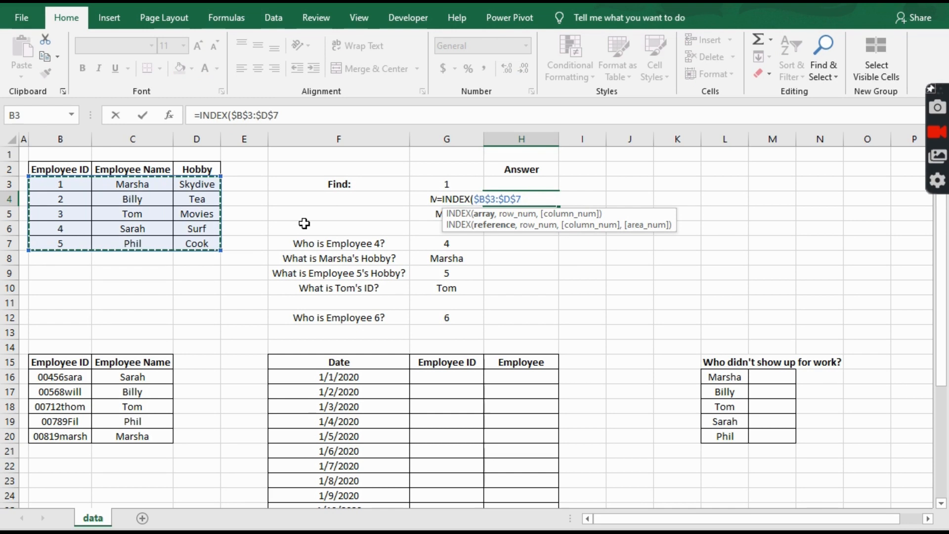
{"action": "type", "text": ","}
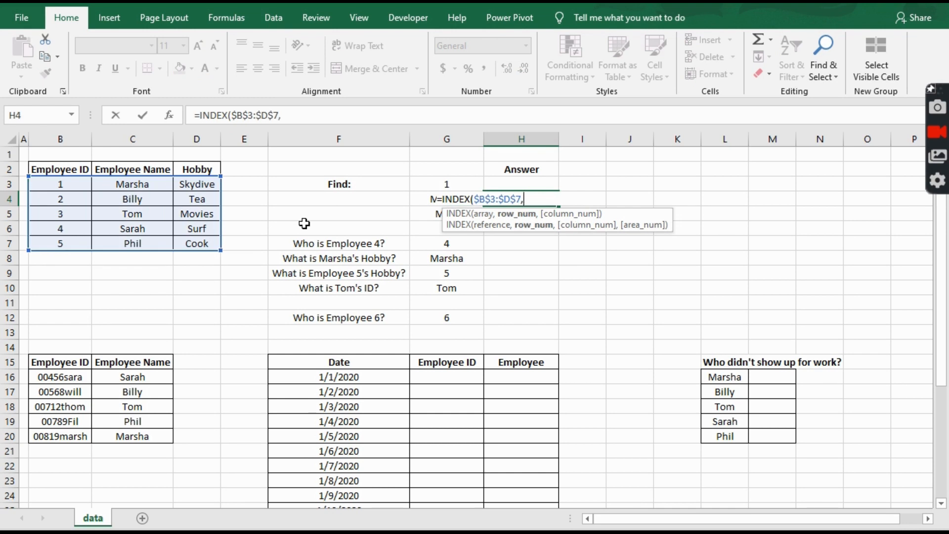
Nest MATCH(G4,$C$3:$C$7,0) as the row number of the INDEX formula in H4
{"action": "type", "text": "match"}
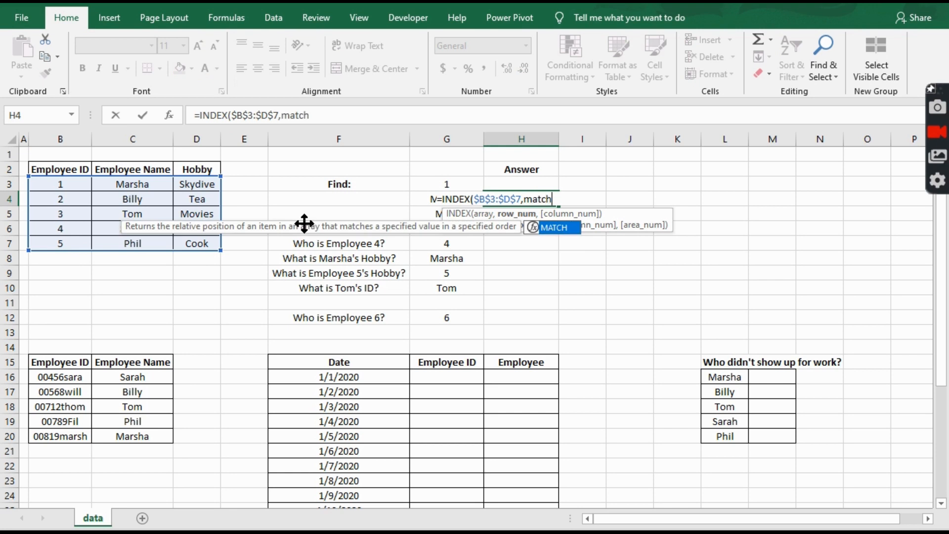
{"action": "key", "text": "Tab"}
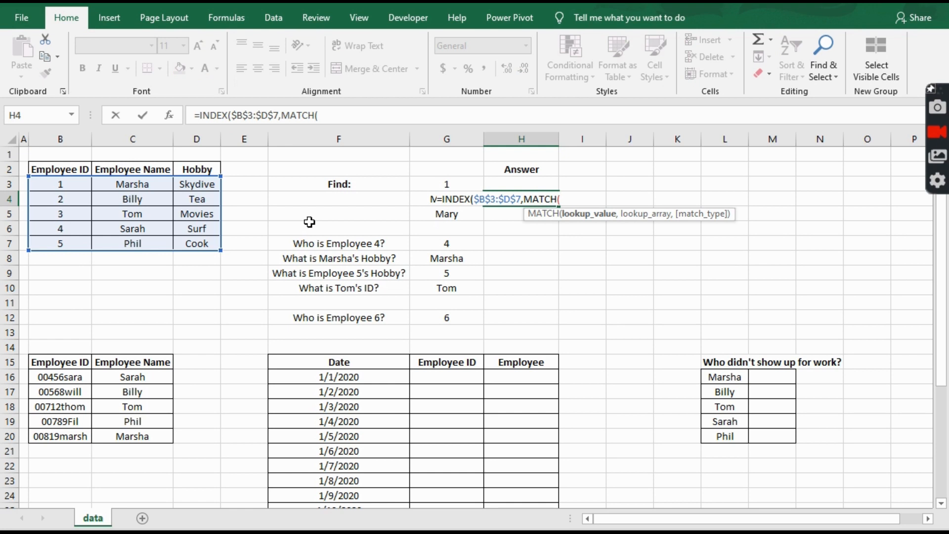
{"action": "left_click", "coordinate": [418, 200]}
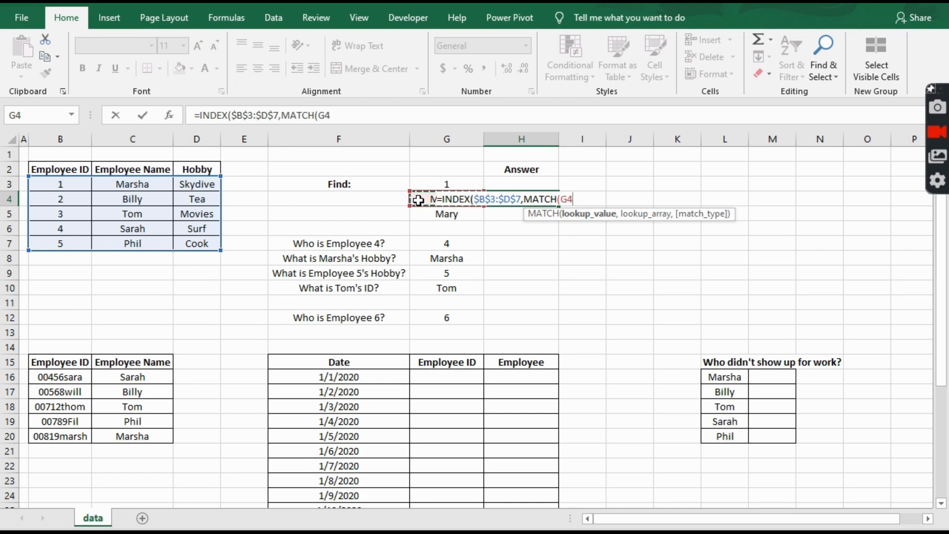
{"action": "type", "text": ","}
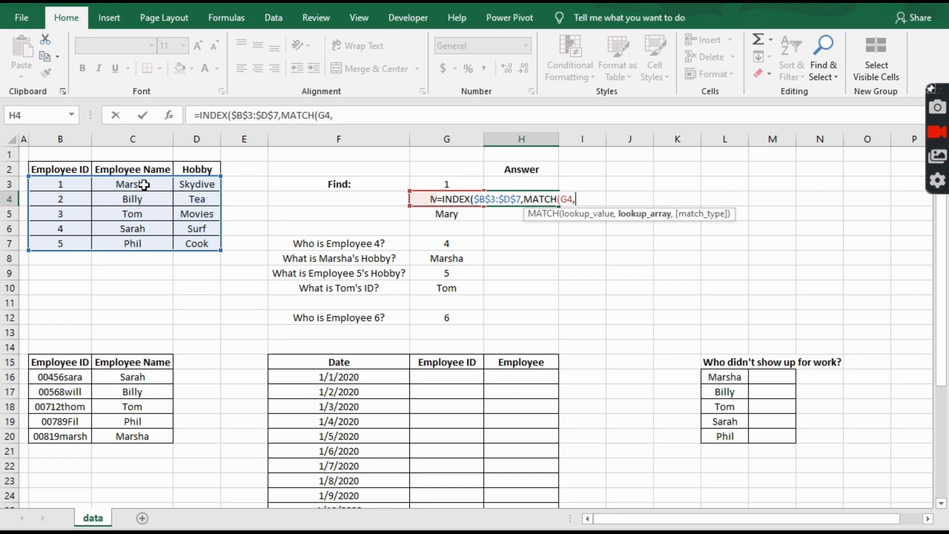
{"action": "left_click_drag", "start_coordinate": [143, 185], "coordinate": [145, 246]}
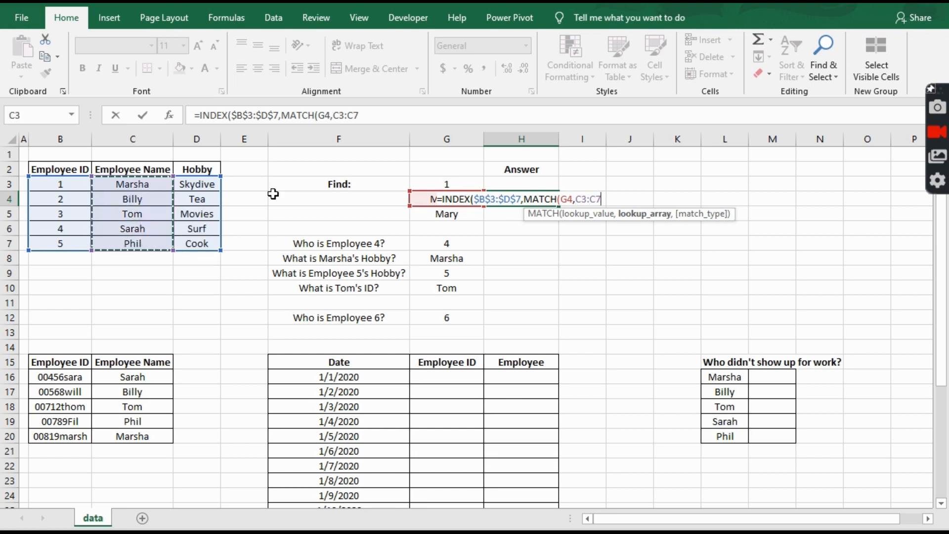
{"action": "key", "text": "F4"}
{"action": "type", "text": ","}
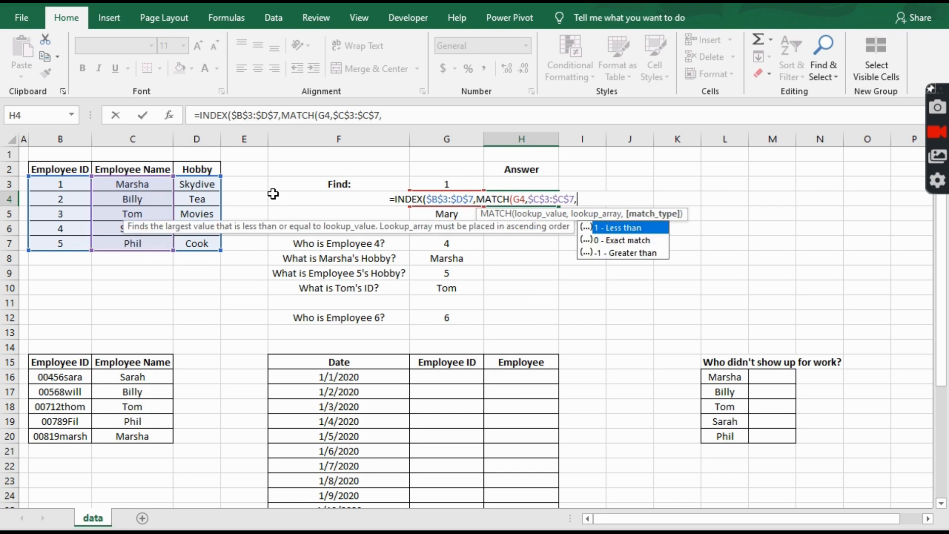
{"action": "type", "text": "0)"}
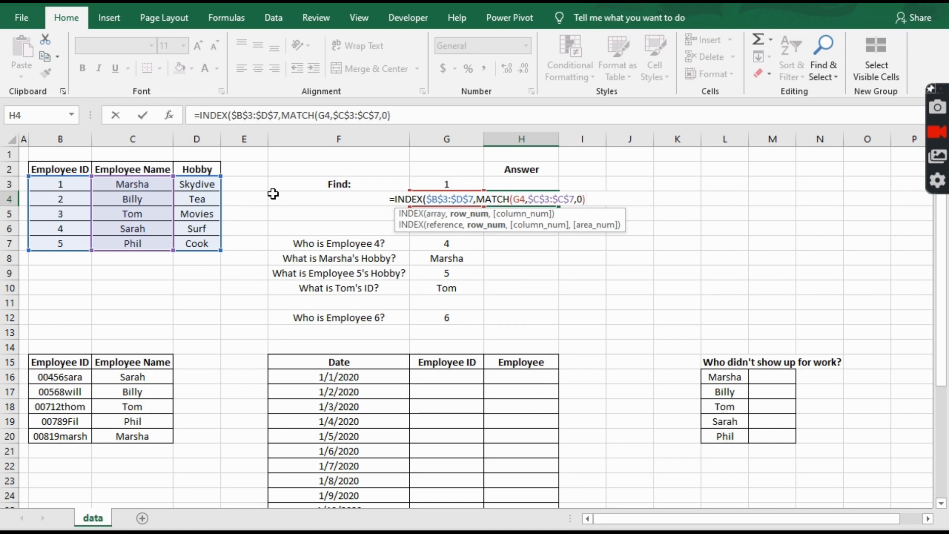
Complete the INDEX formula in H4 with column number 3 to return the matched employee's hobby
{"action": "type", "text": ","}
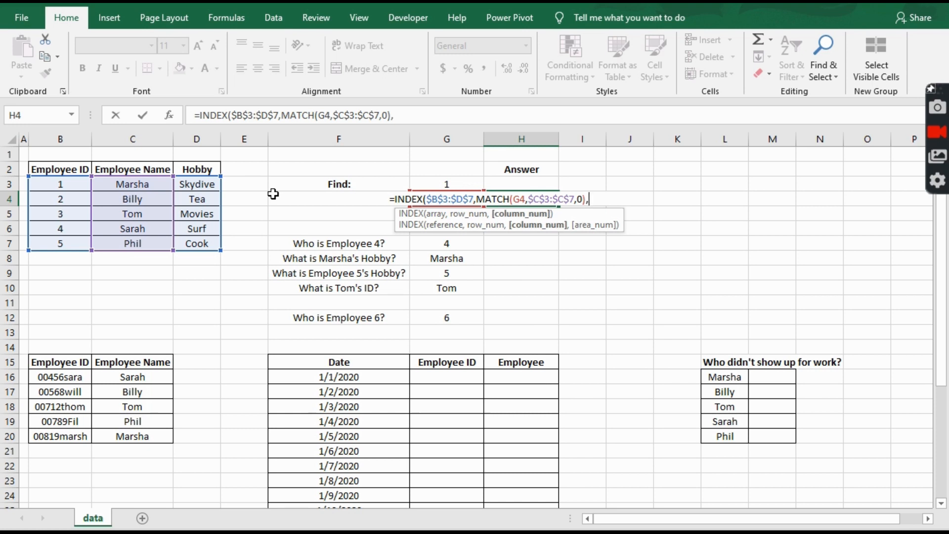
{"action": "type", "text": "3)"}
{"action": "key", "text": "Return"}
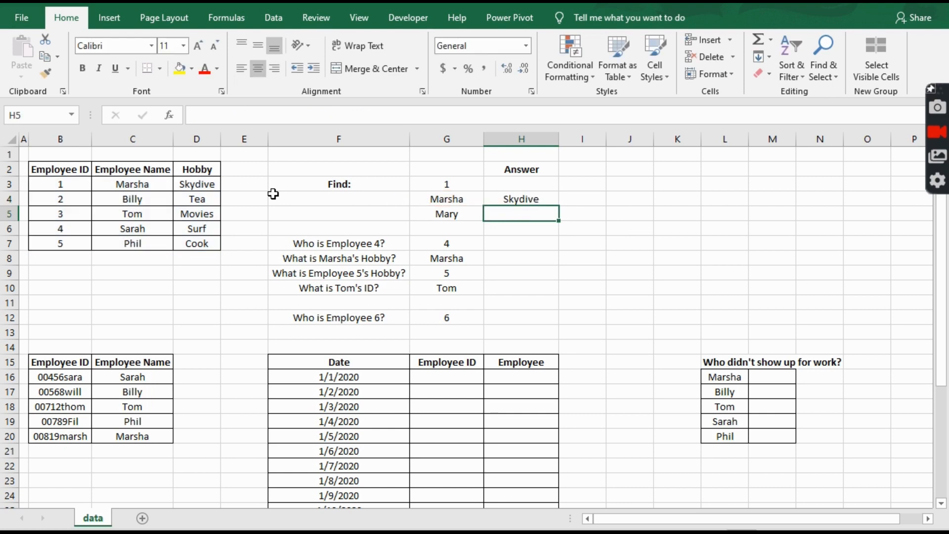
Change the column number of the INDEX formula in H4 to 1 to return the employee ID
{"action": "key", "text": "Up"}
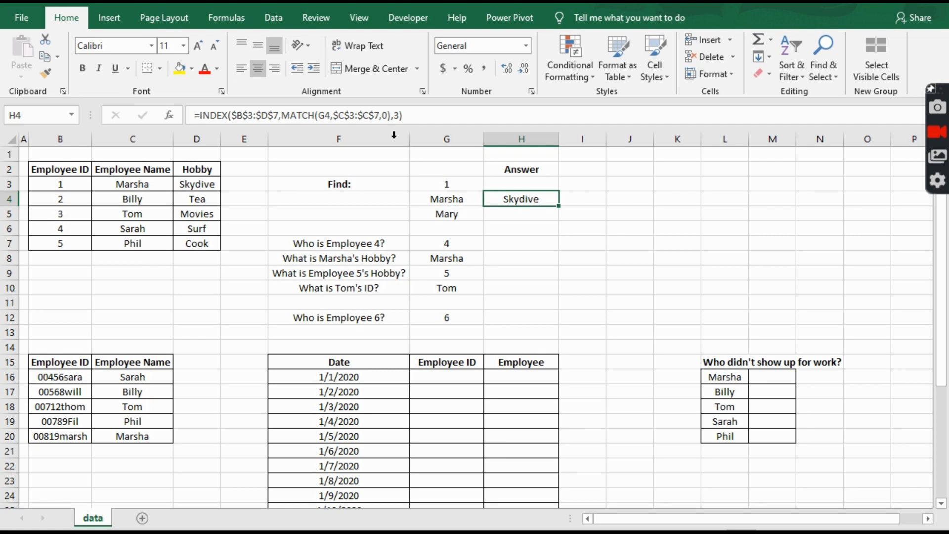
{"action": "left_click", "coordinate": [396, 112]}
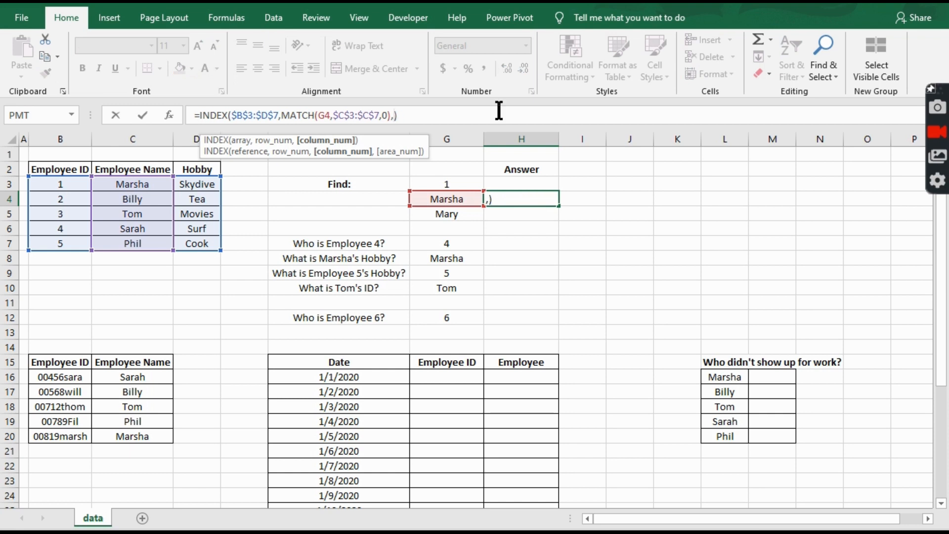
{"action": "key", "text": "Return"}
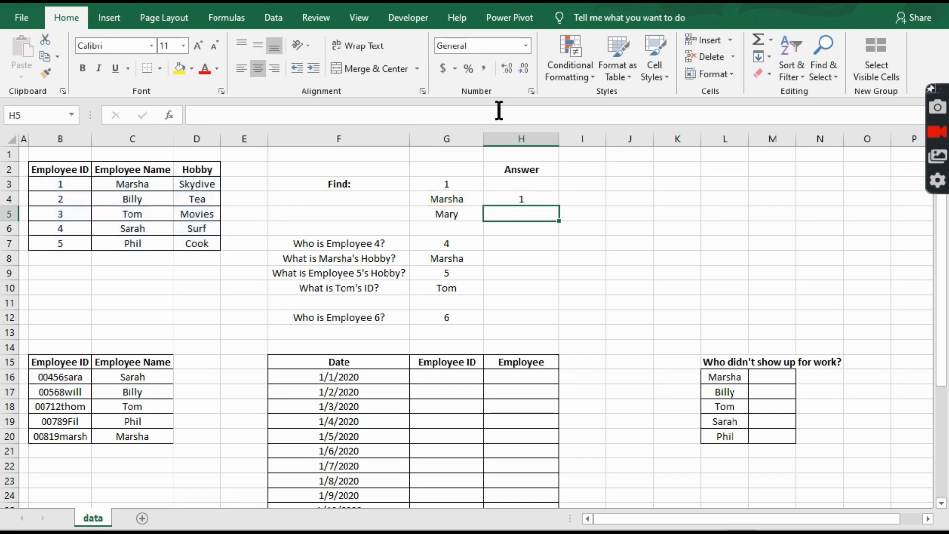
{"action": "key", "text": "Up"}
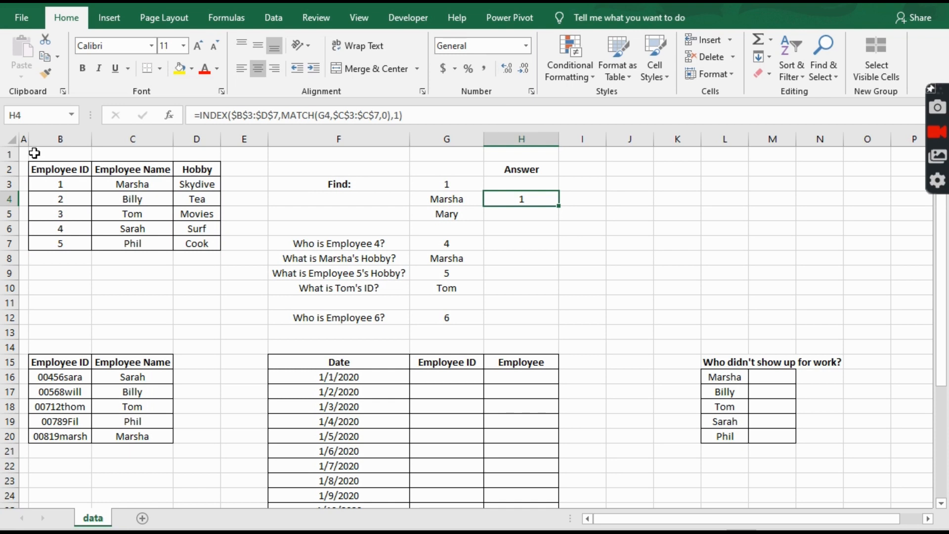
{"action": "left_click", "coordinate": [451, 117]}
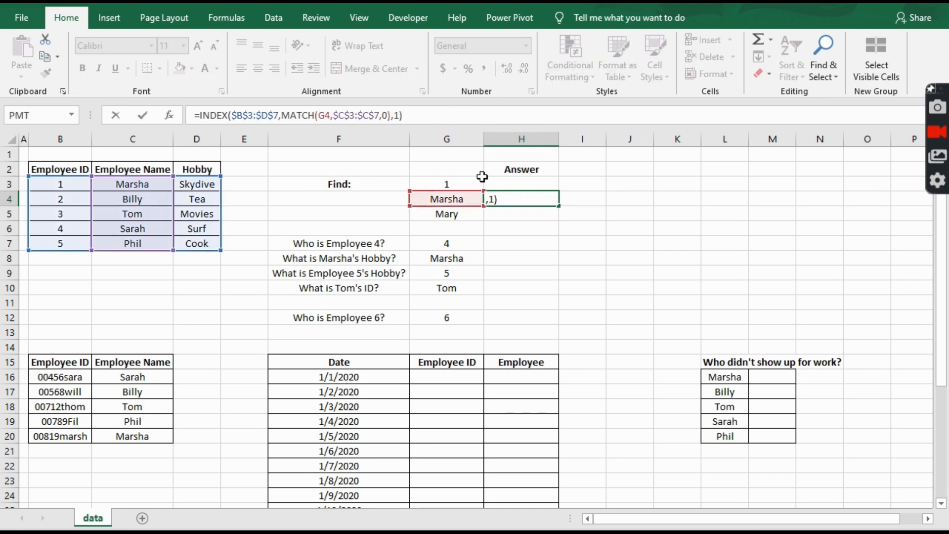
{"action": "key", "text": "Escape"}
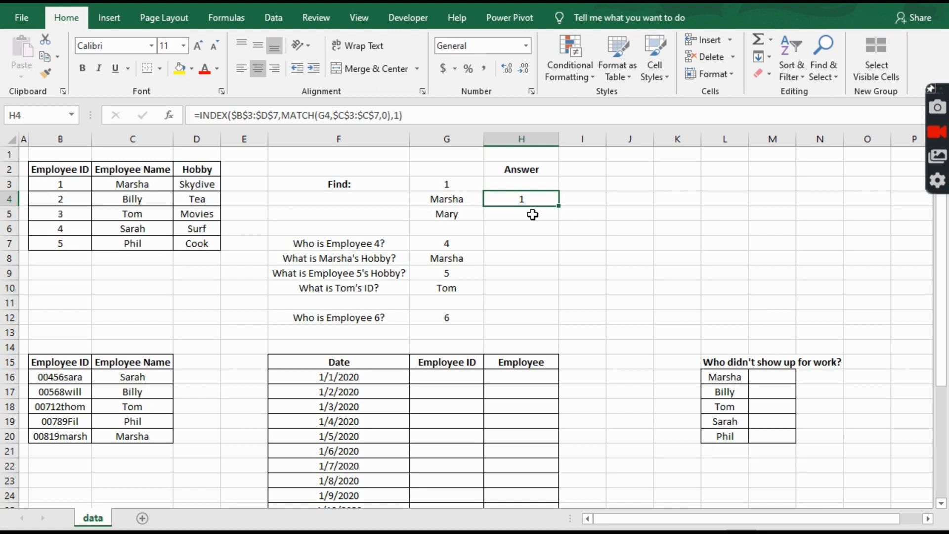